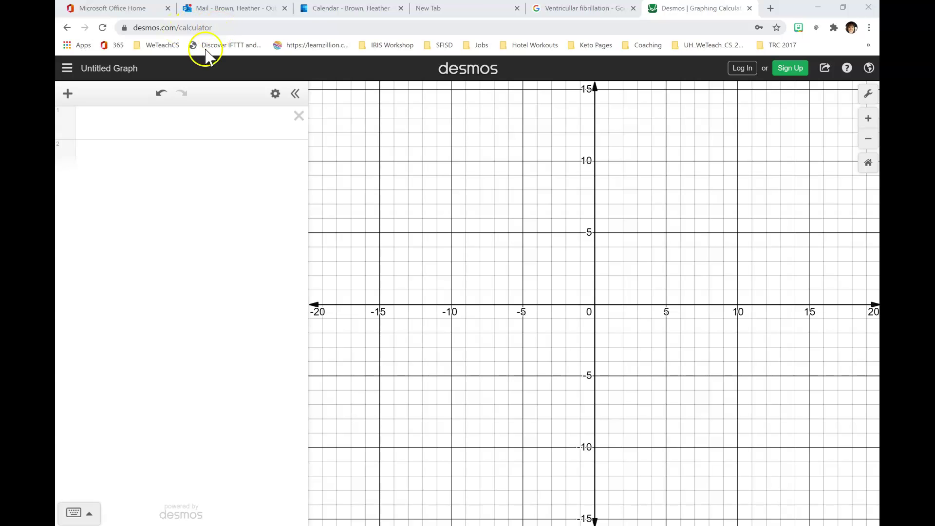
Examine the email-address sign-up form and try to name the untitled graph, dismissing the sign-up dialog each time.
click(799, 75)
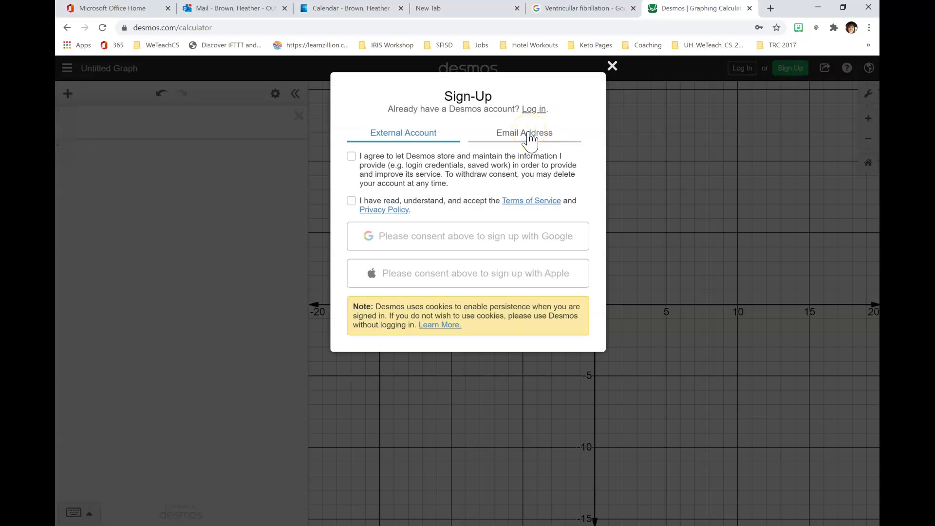
click(530, 139)
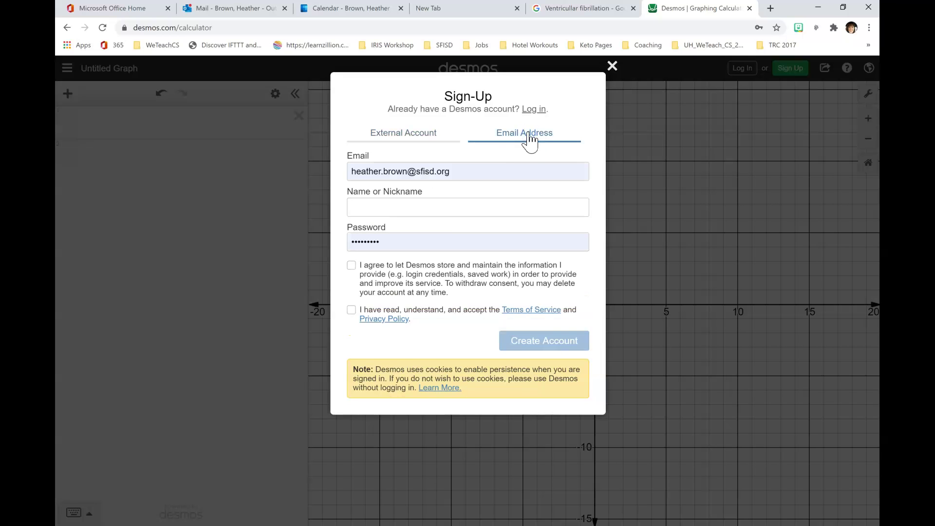
click(442, 175)
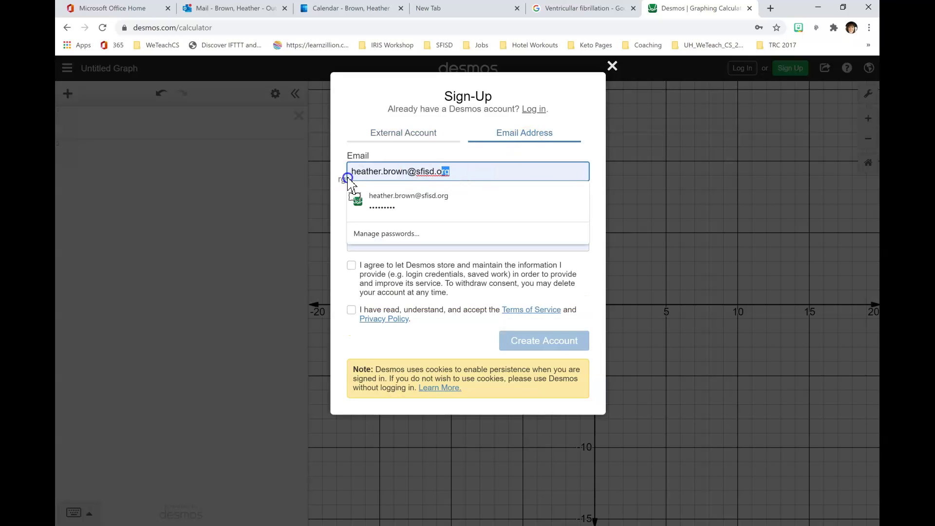
click(446, 148)
click(406, 206)
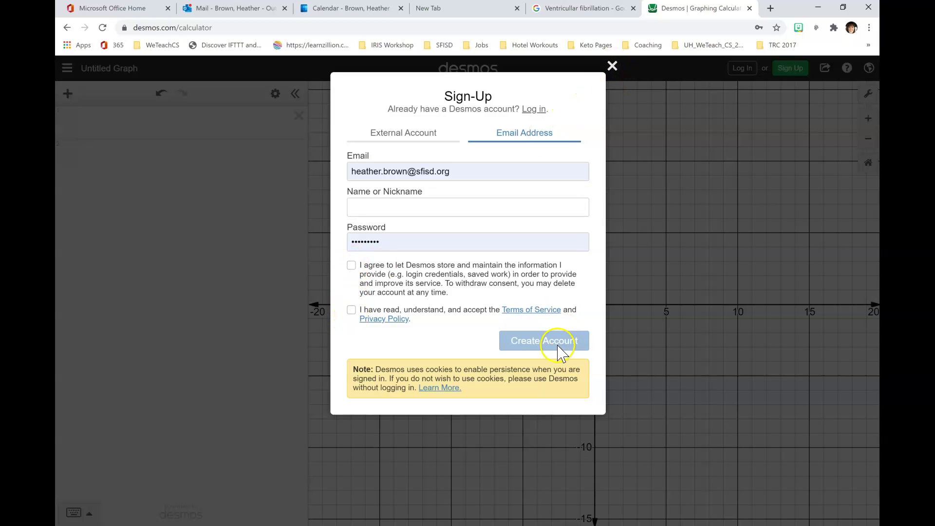
click(612, 66)
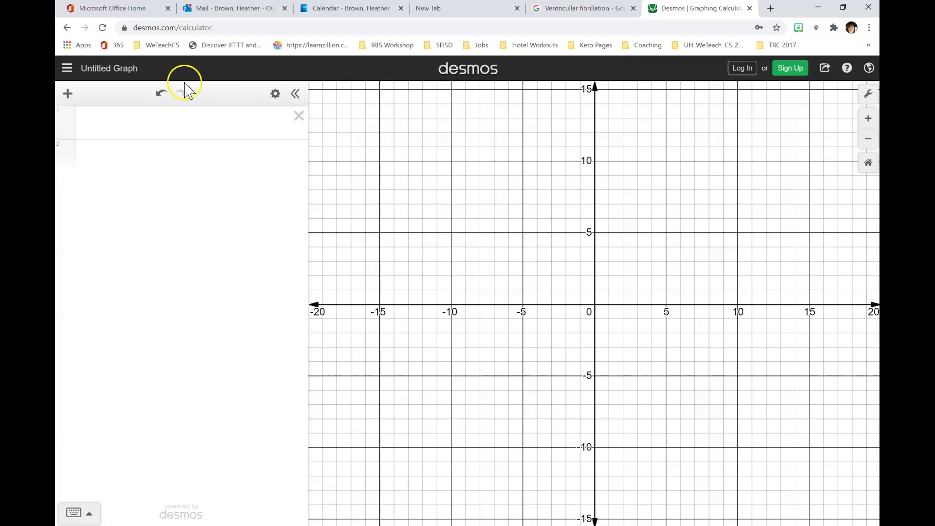
click(120, 72)
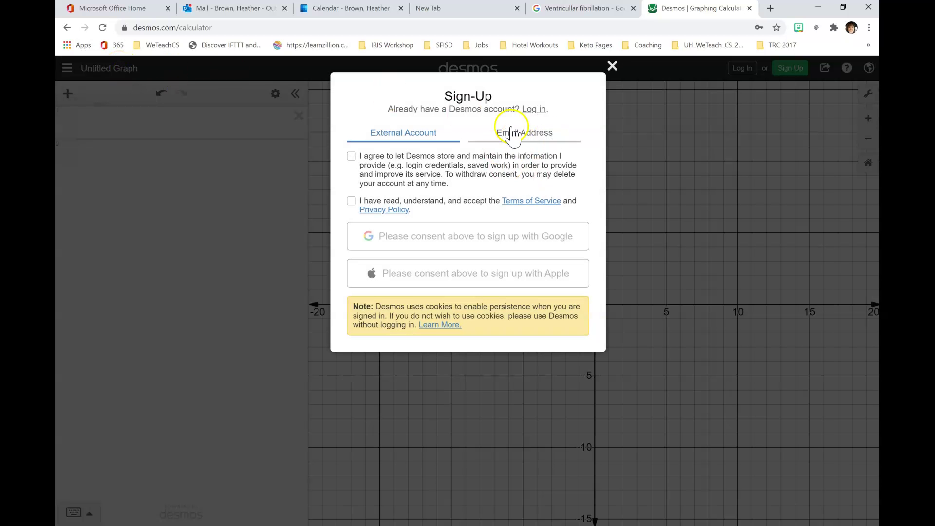
click(612, 67)
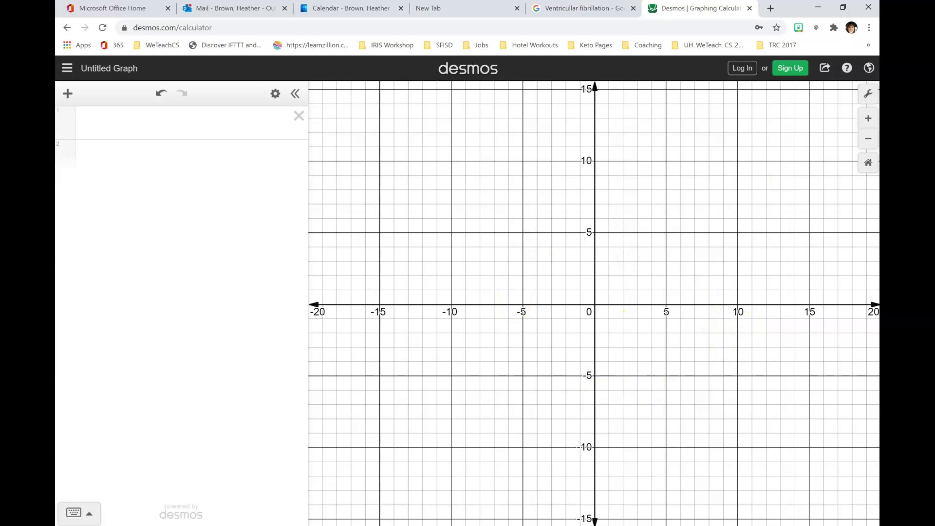
Zoom the graph out and back in, and reset it to the default view.
click(867, 141)
click(868, 141)
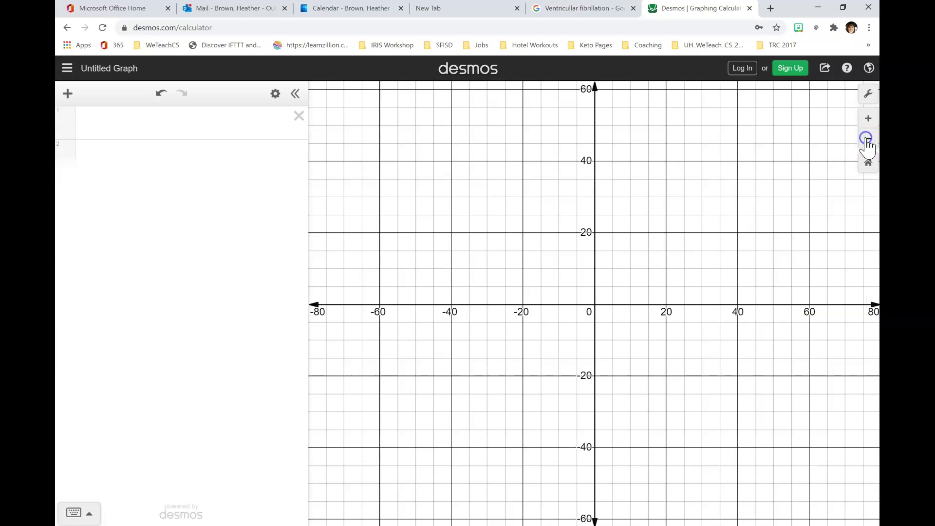
click(872, 122)
click(872, 122)
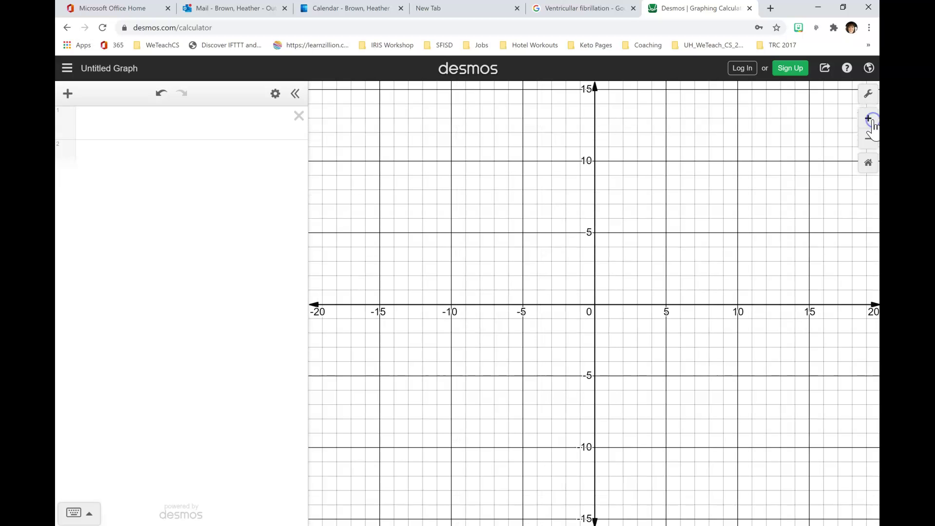
click(870, 132)
click(867, 163)
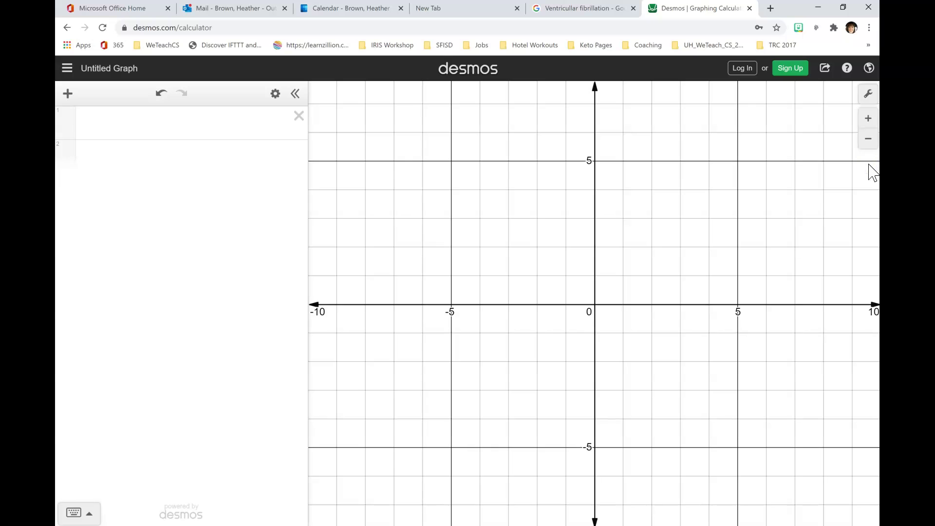
Toggle the axis arrows and Projector Mode off and back on in the graph settings.
click(868, 95)
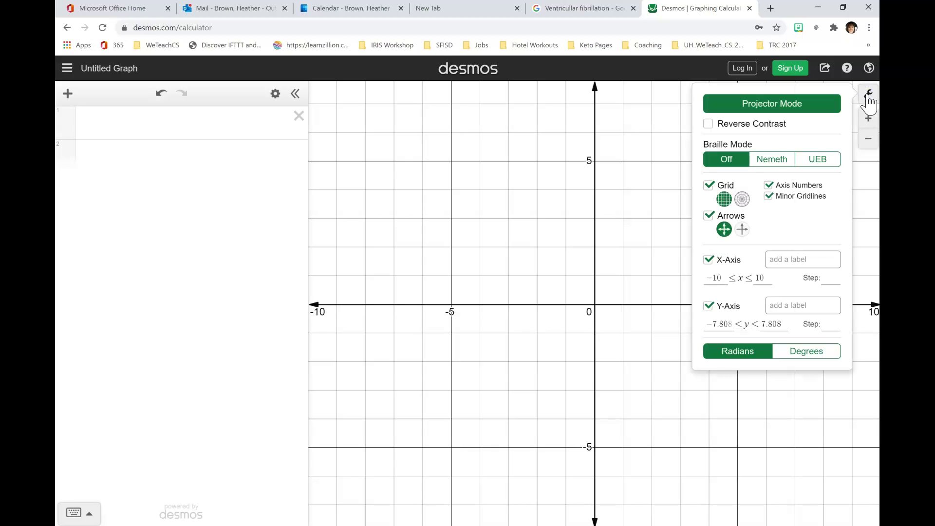
click(709, 216)
click(709, 216)
click(774, 108)
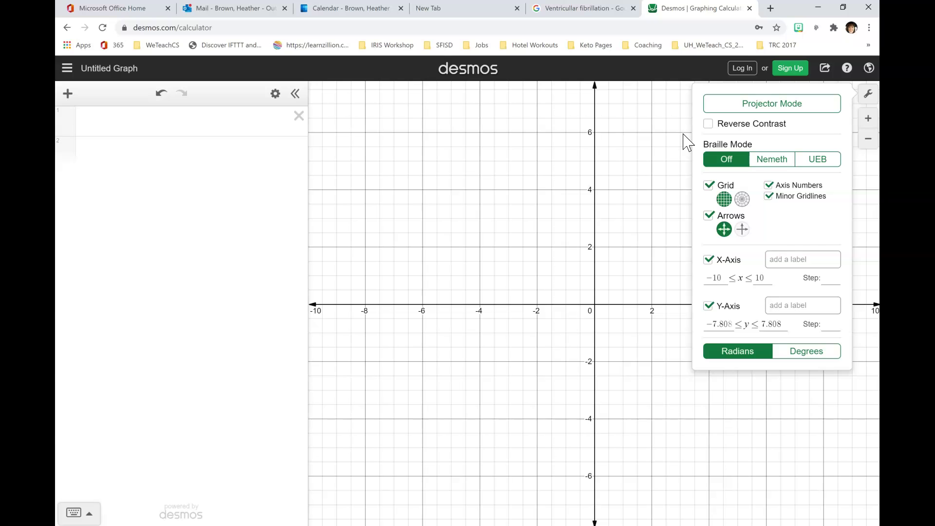
click(755, 103)
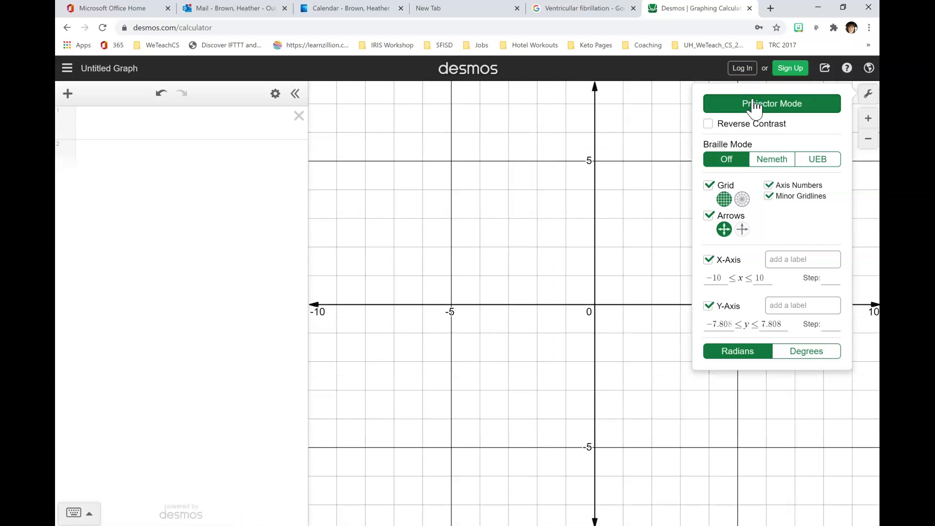
click(748, 107)
click(869, 94)
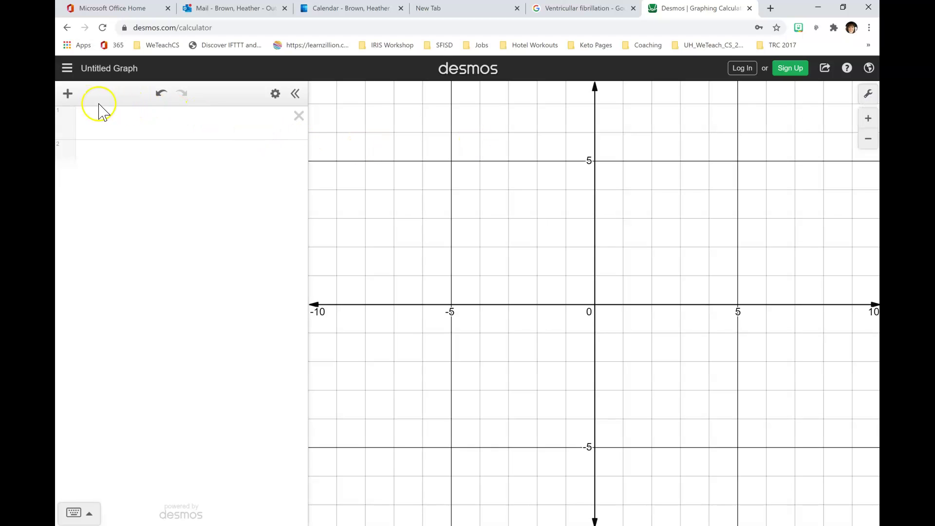
Insert a table and enter the point (4, 2) in its first row.
click(68, 95)
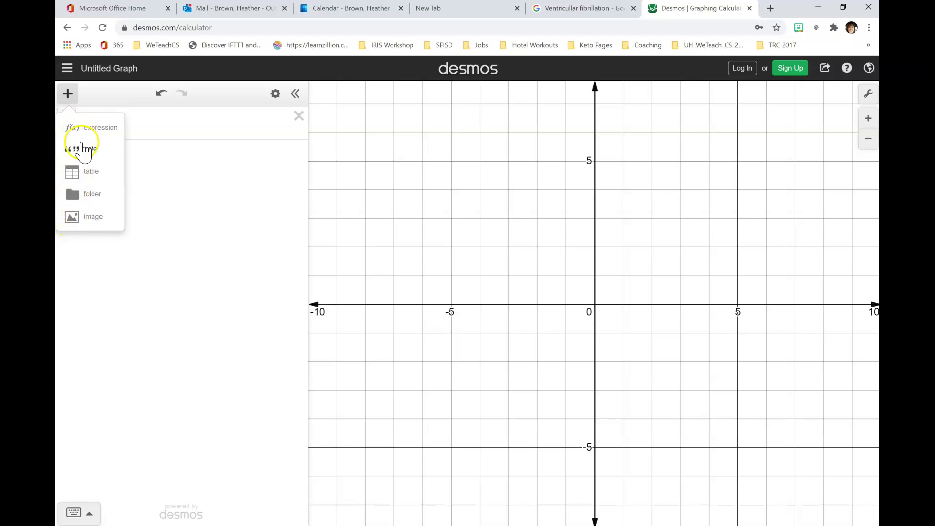
click(87, 172)
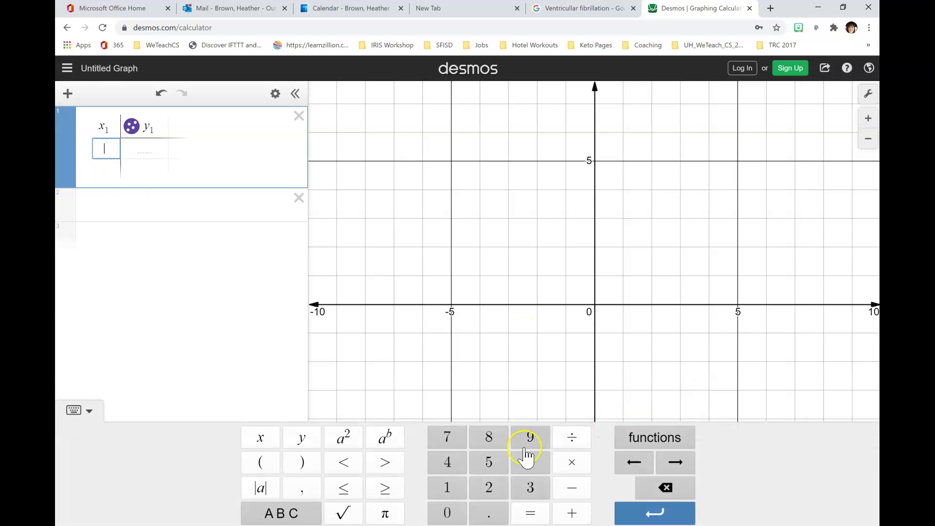
click(447, 461)
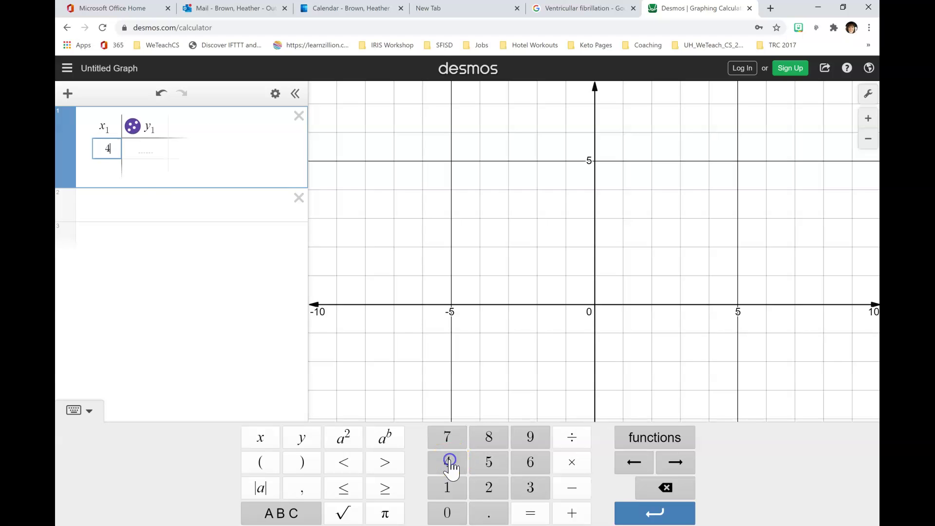
click(152, 150)
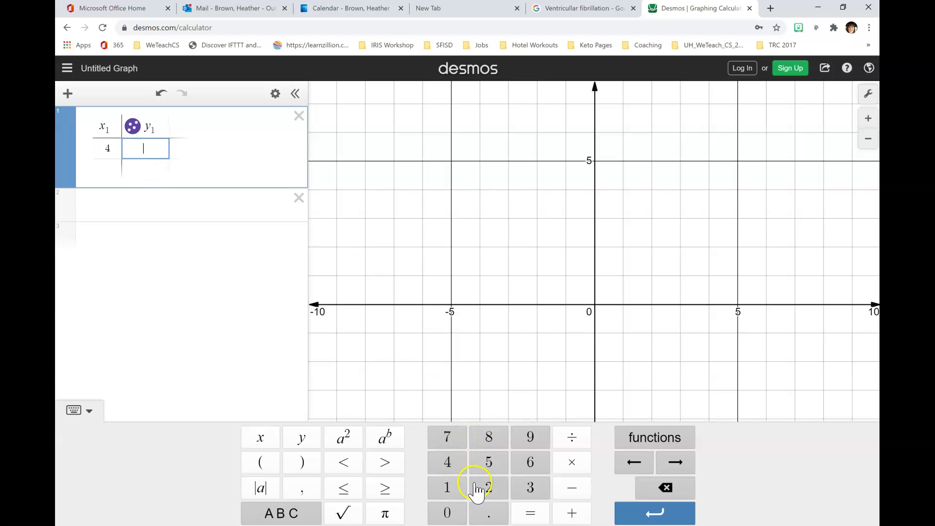
click(489, 487)
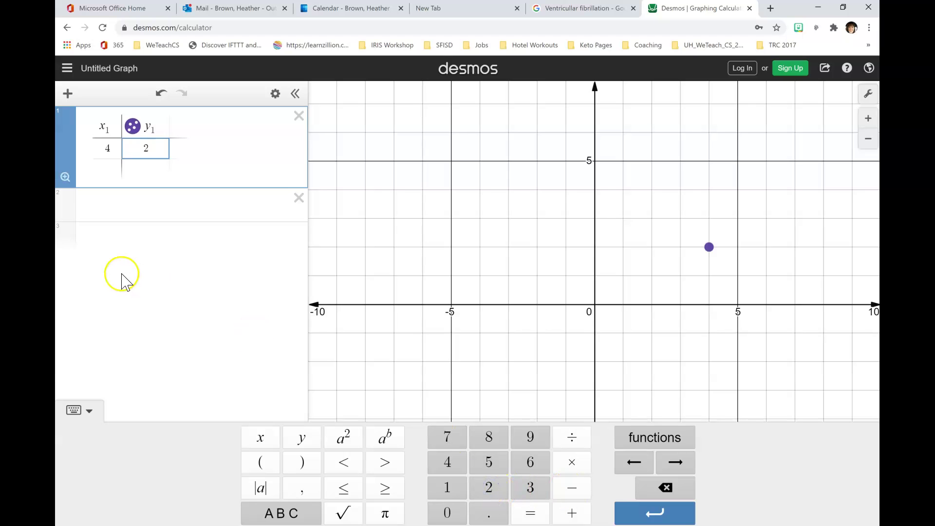
Add the point (-3, 2) in the second row of the table.
click(108, 168)
click(573, 491)
click(531, 488)
click(162, 169)
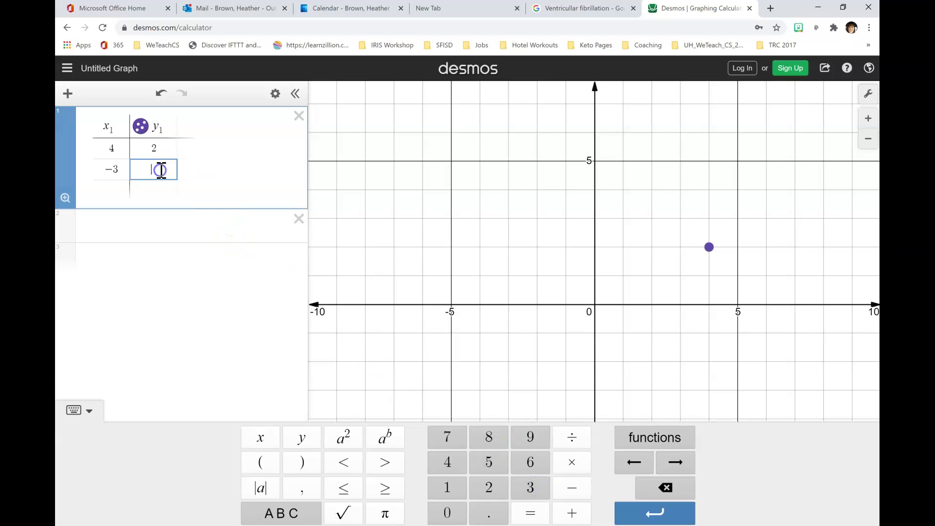
click(501, 488)
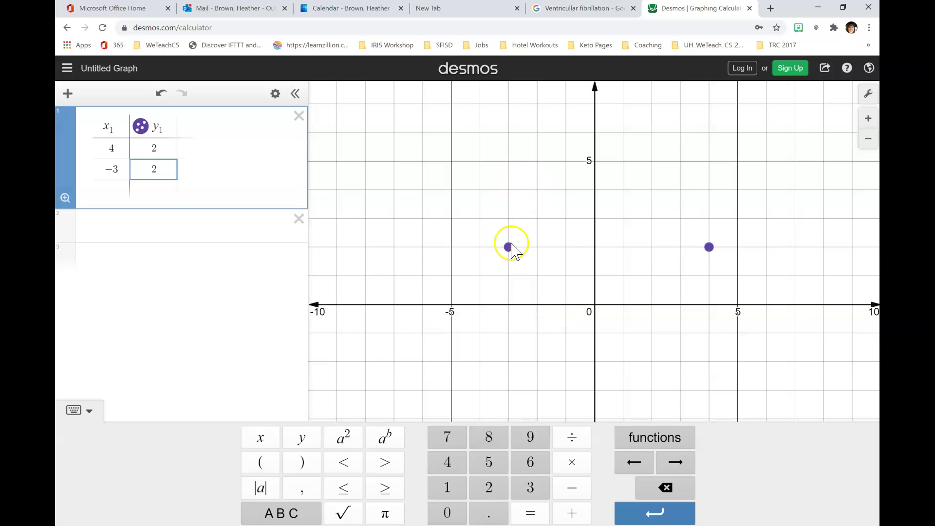
Add the point (4, 15) in the third row of the table.
click(110, 191)
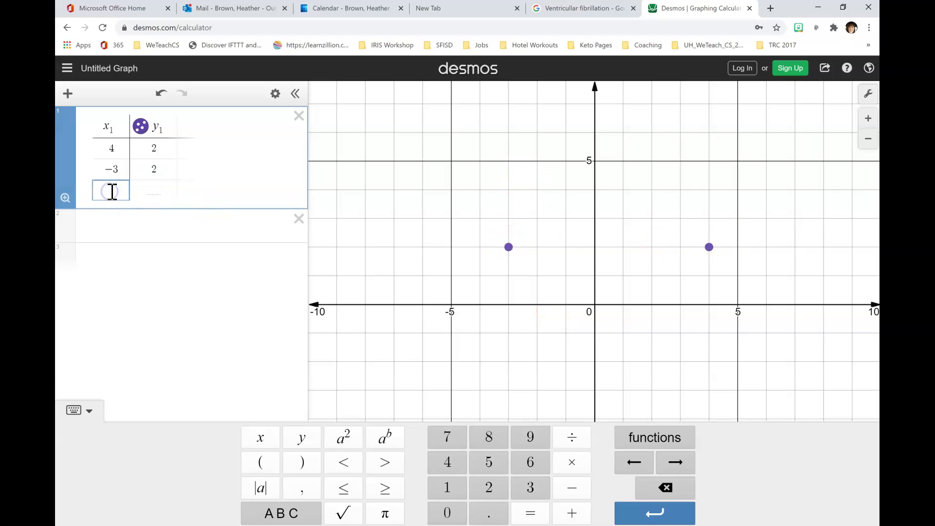
click(437, 465)
click(148, 191)
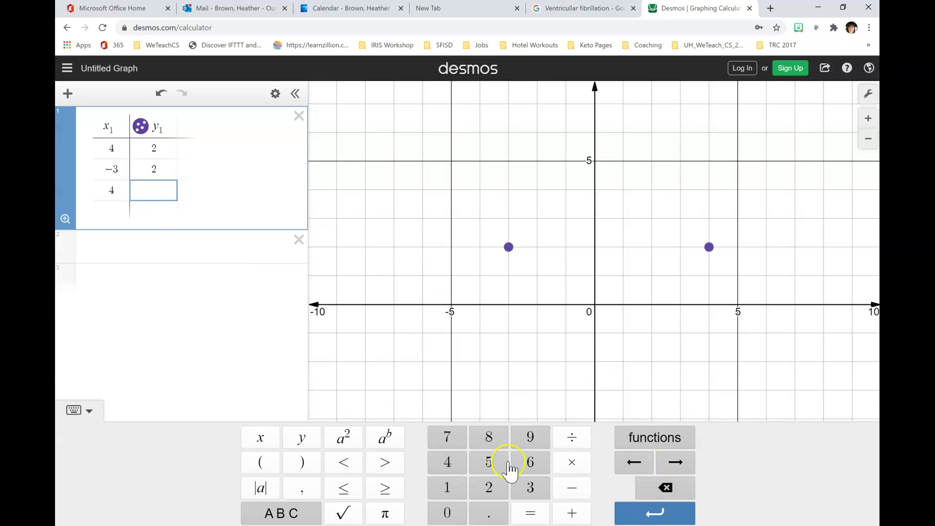
click(446, 487)
click(488, 467)
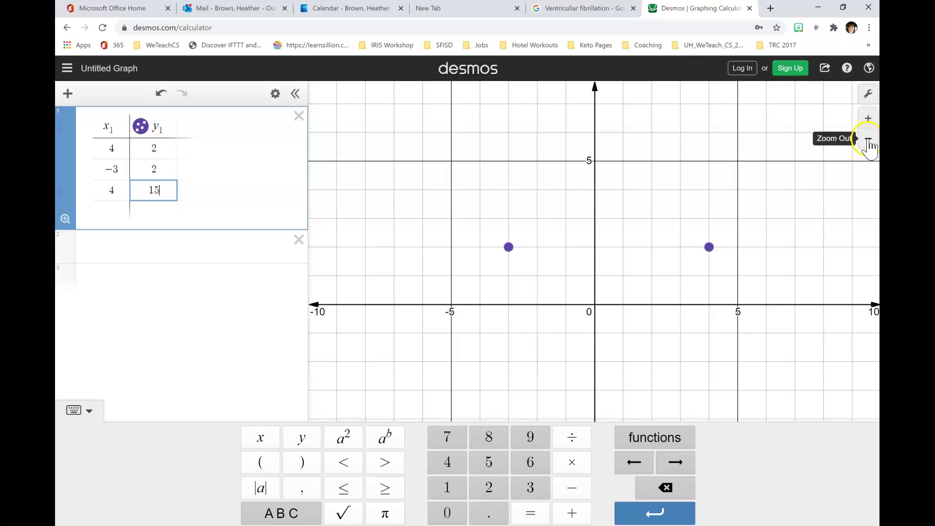
click(869, 142)
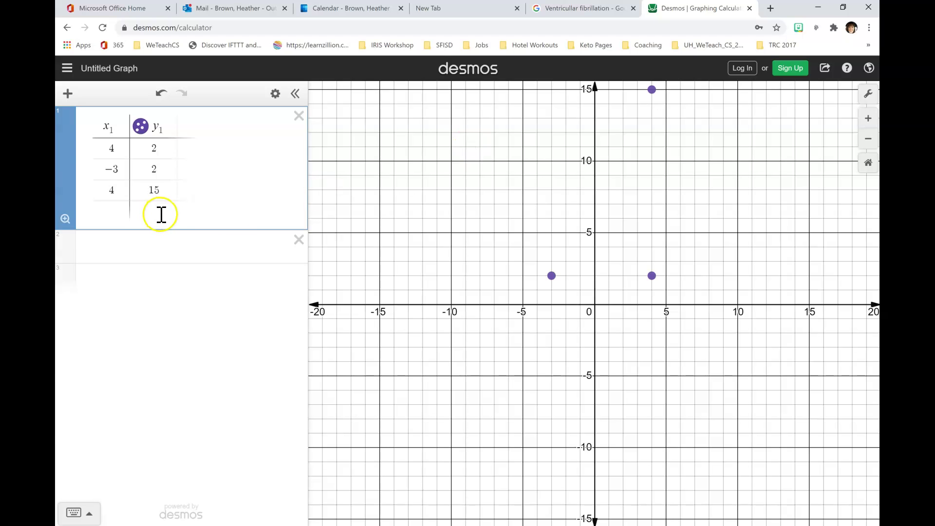
Insert an empty note below the table of points.
click(66, 94)
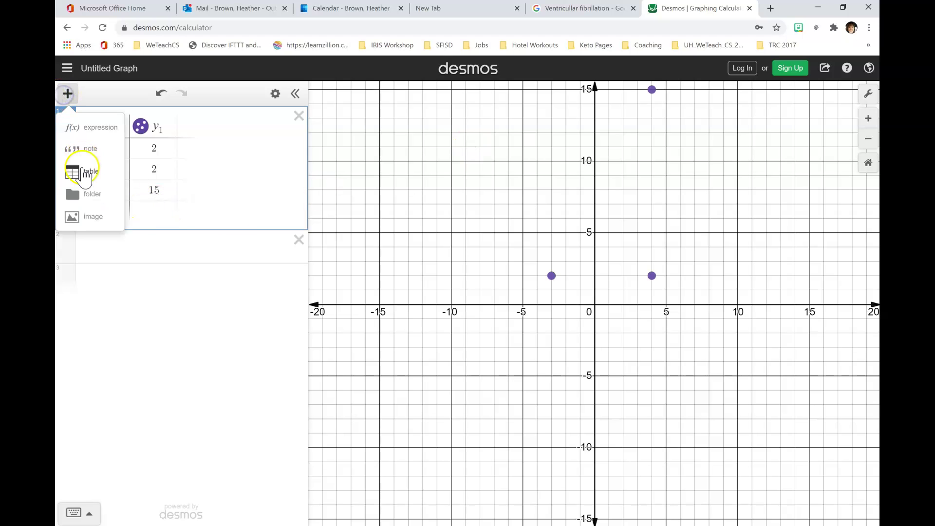
click(78, 149)
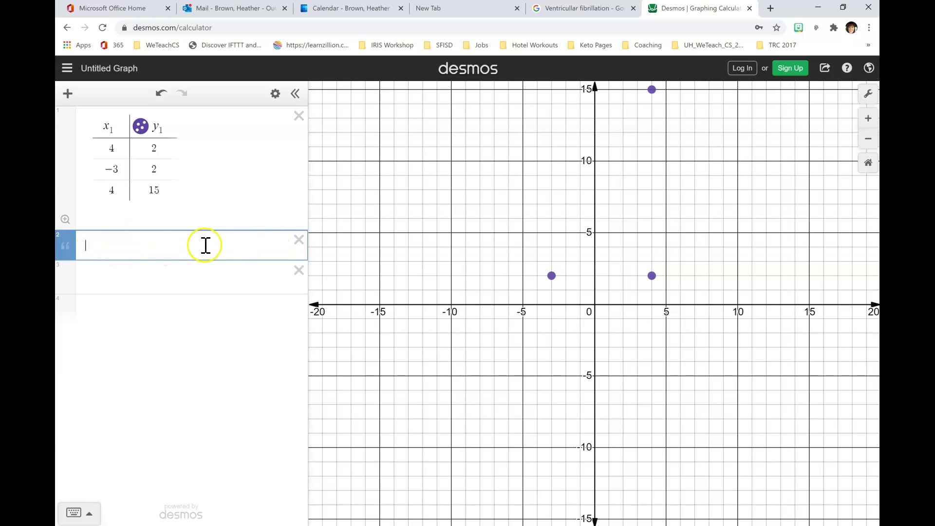
click(69, 95)
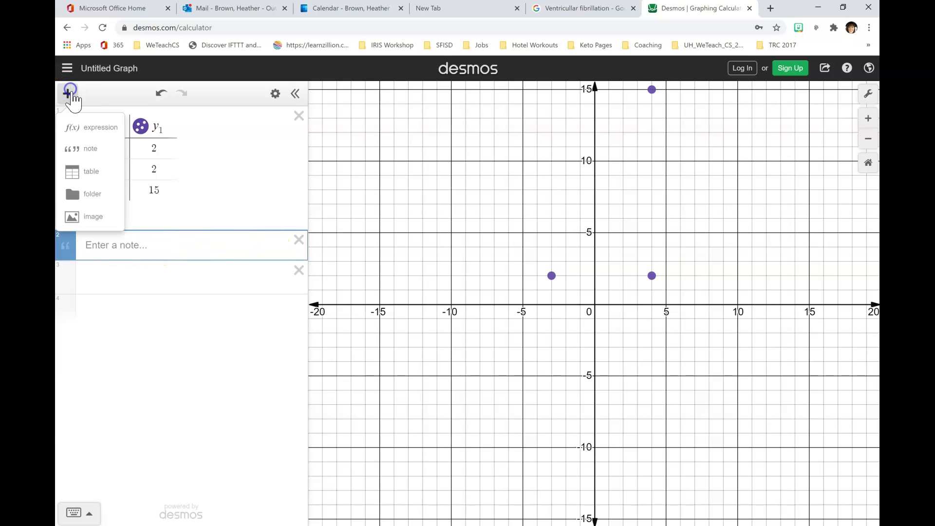
click(93, 128)
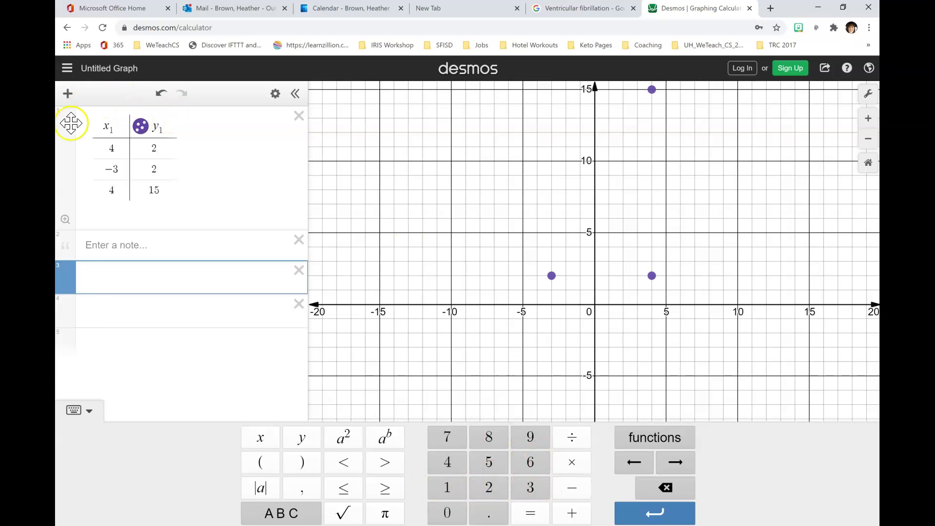
click(299, 273)
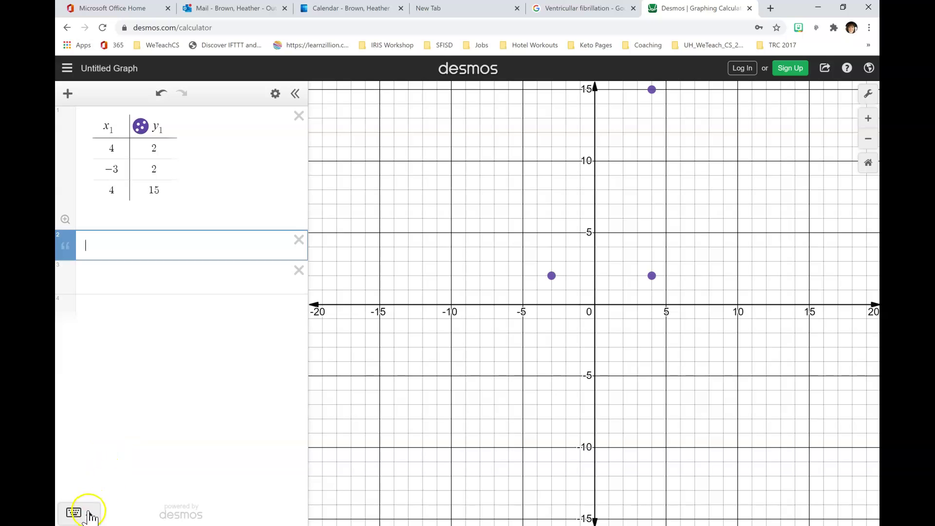
Graph the line y = 3x + 5 in the empty expression below the note, and hide its graph.
click(90, 513)
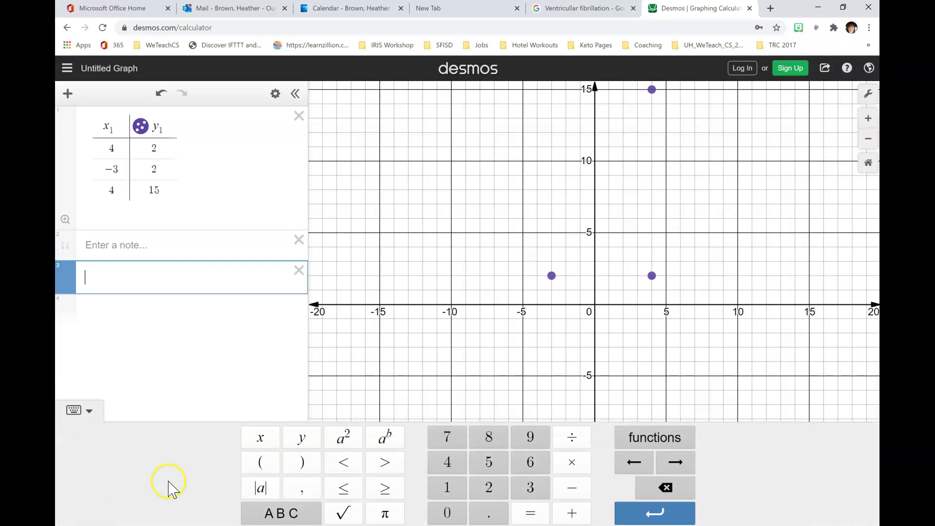
click(304, 437)
click(531, 513)
click(530, 487)
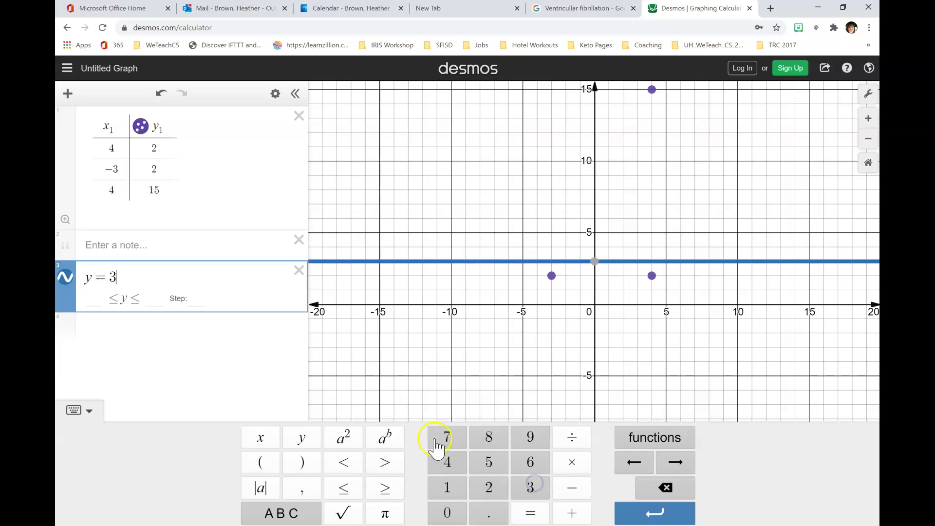
click(263, 440)
click(572, 513)
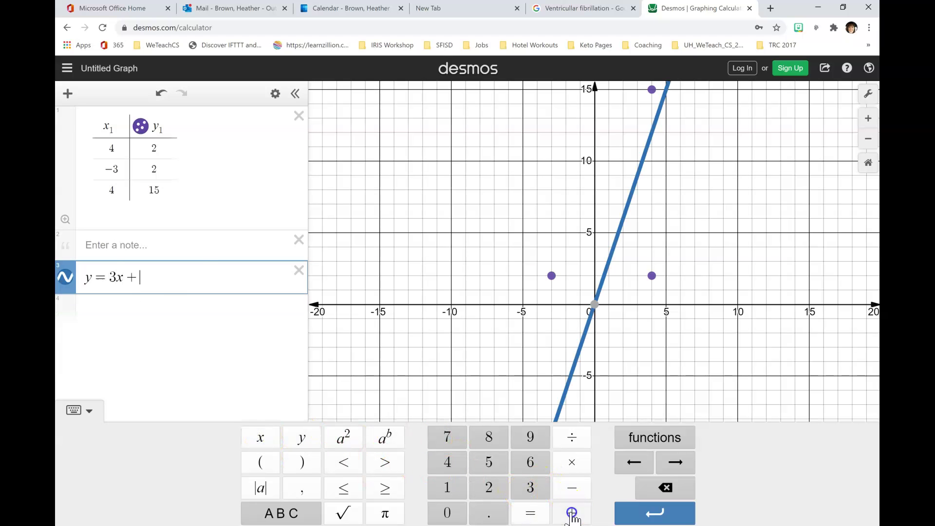
click(487, 462)
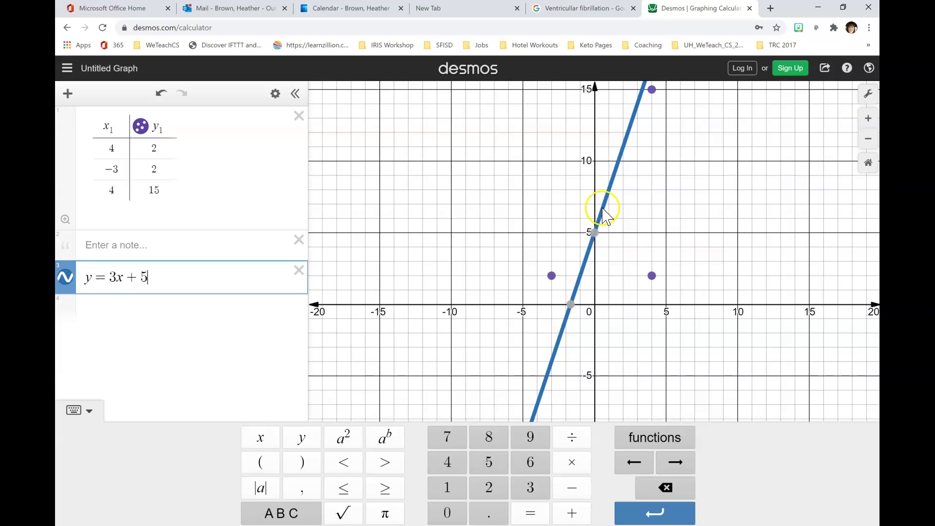
click(66, 277)
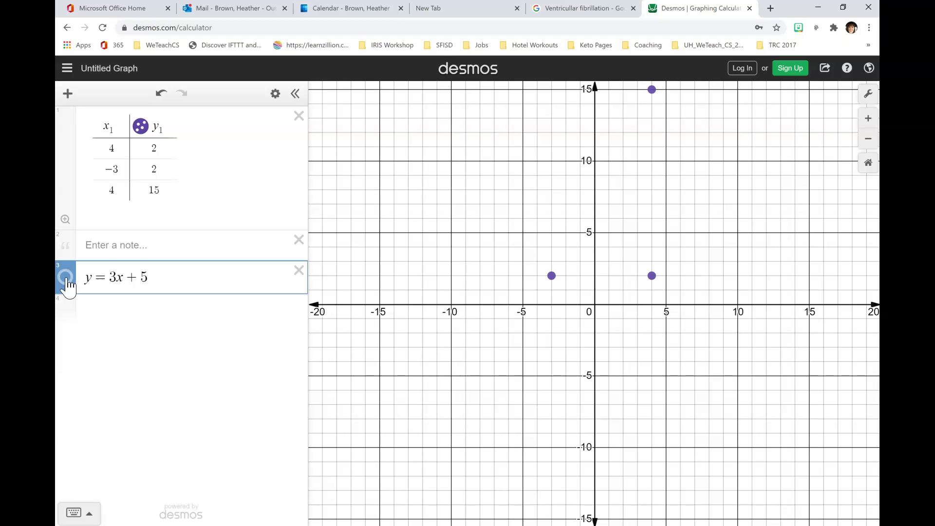
Show the hidden graph of the line y = 3x + 5 again.
click(66, 278)
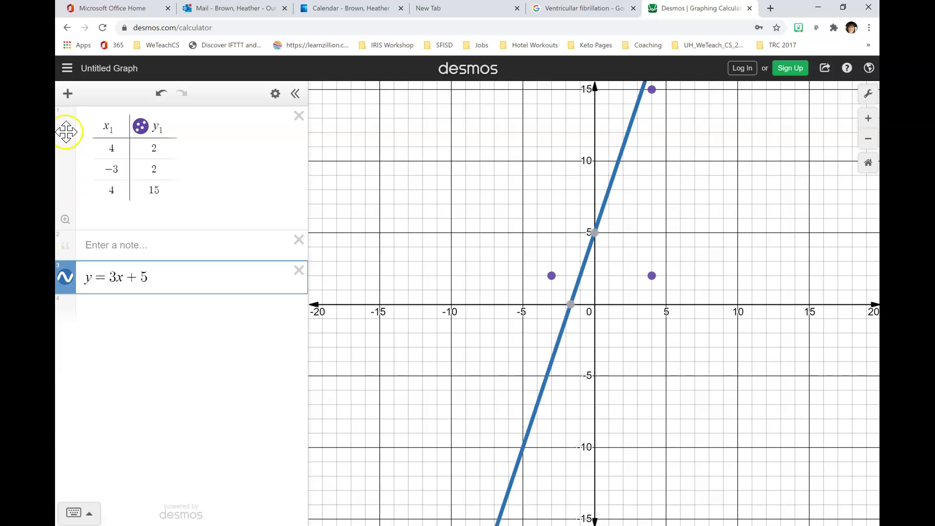
Insert the image math.jpg from the Pictures folder into the graph, and delete it from the expression list.
click(79, 217)
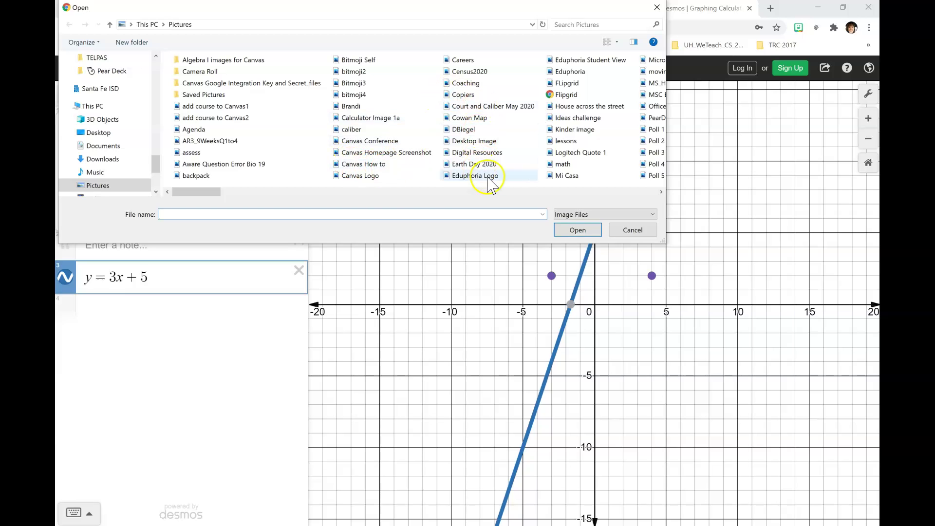
click(661, 193)
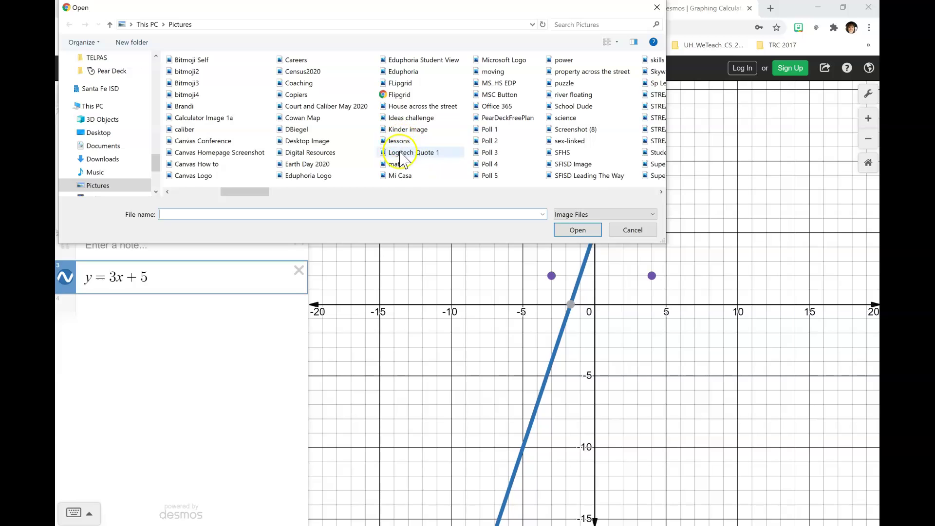
click(399, 164)
click(576, 230)
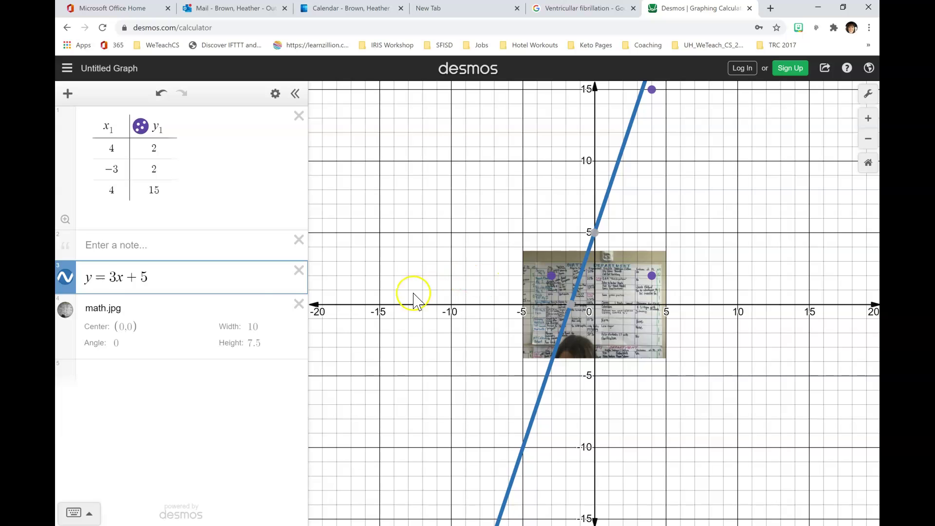
click(298, 304)
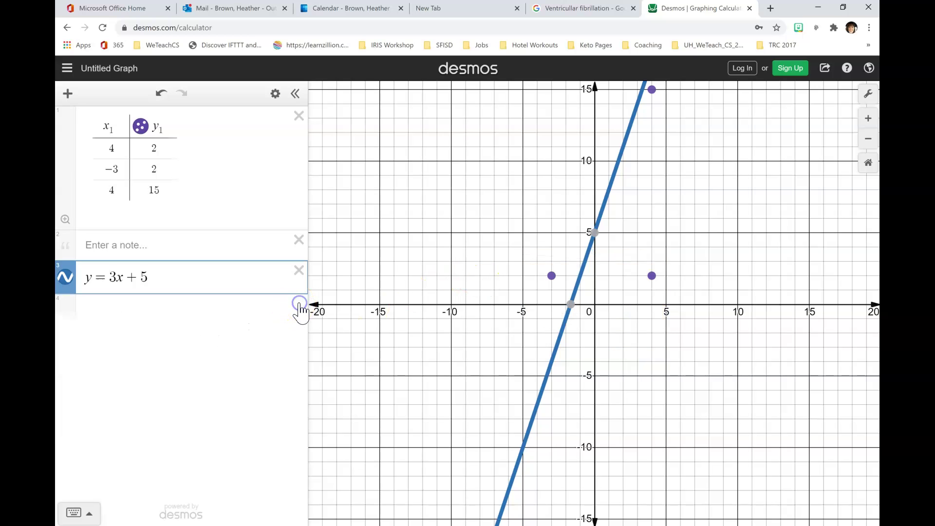
View the expression list's editing options, leave edit mode without changing anything, and hide the expression list.
click(275, 94)
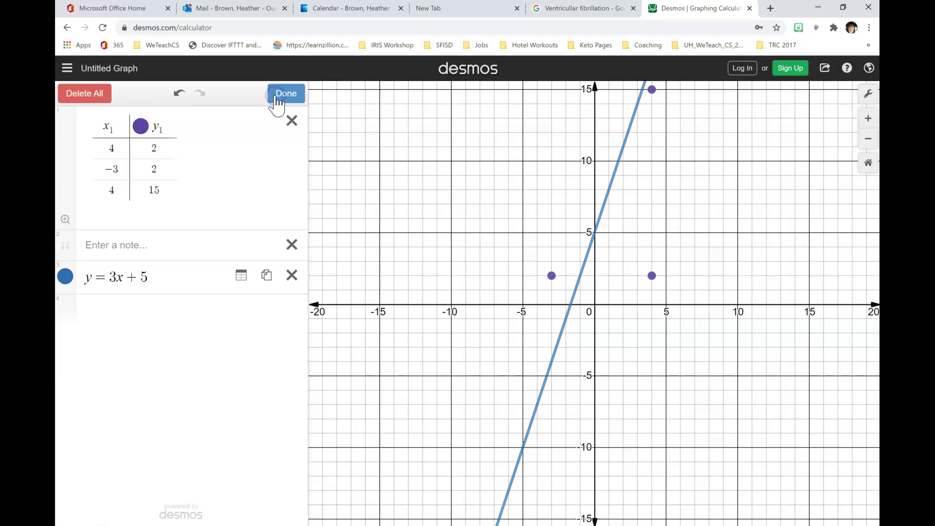
click(255, 182)
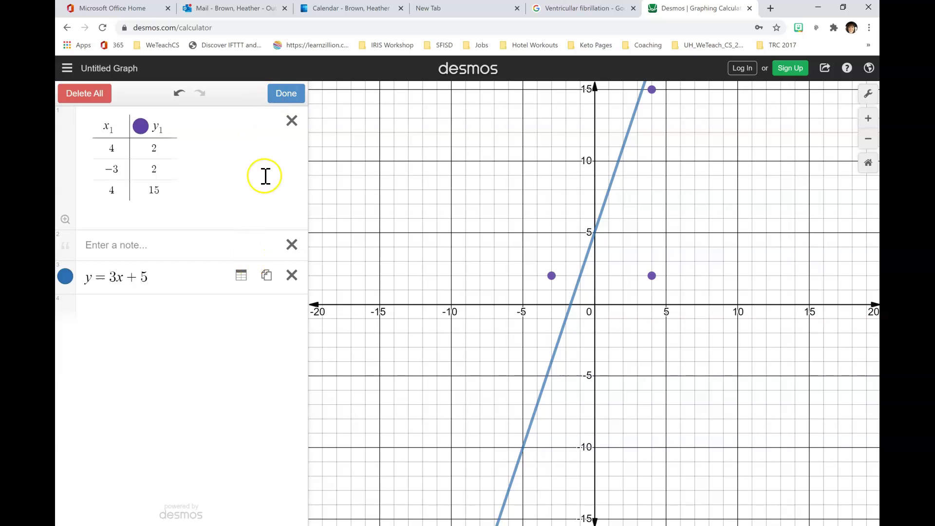
click(281, 94)
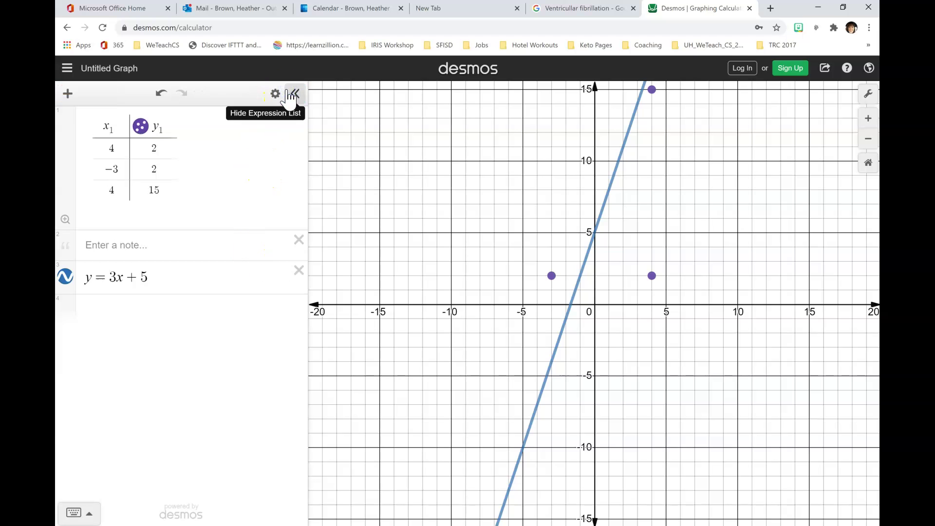
click(293, 93)
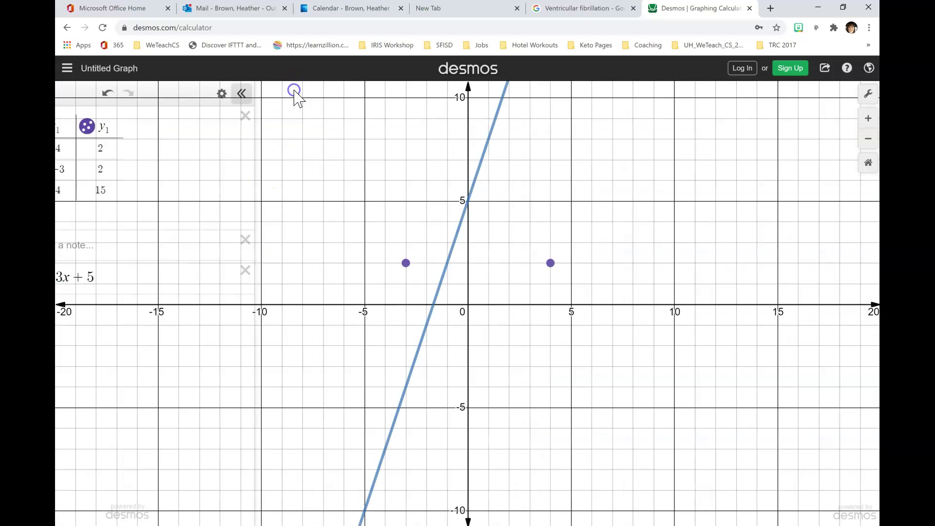